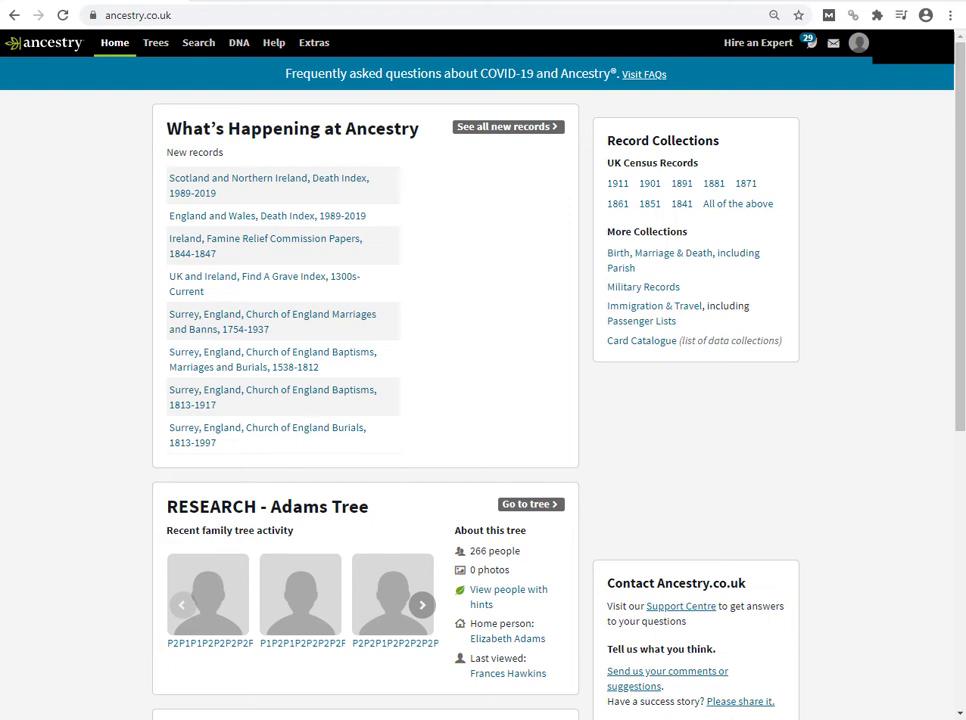
# Step: Open the privacy settings of the RESEARCH - Adams Tree
pyautogui.click(155, 42)
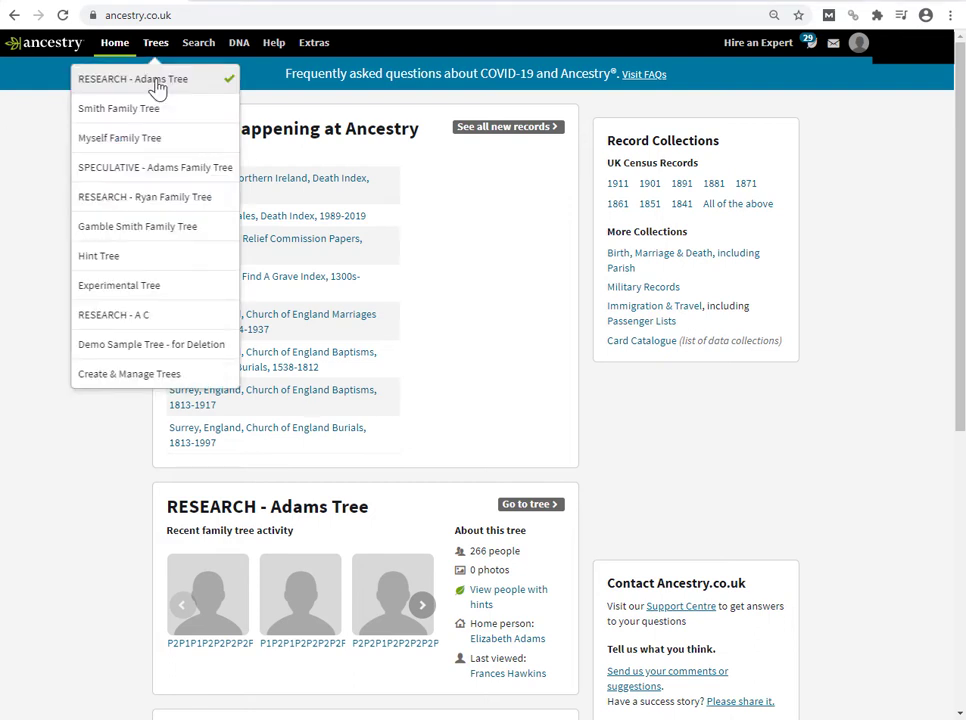
pyautogui.click(157, 82)
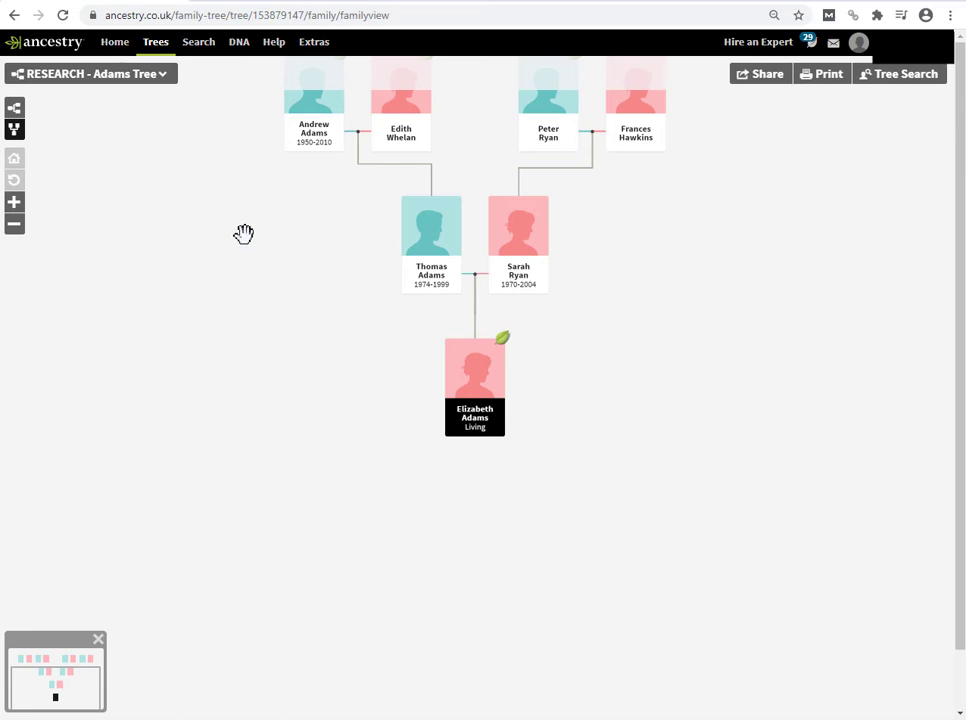
pyautogui.click(155, 84)
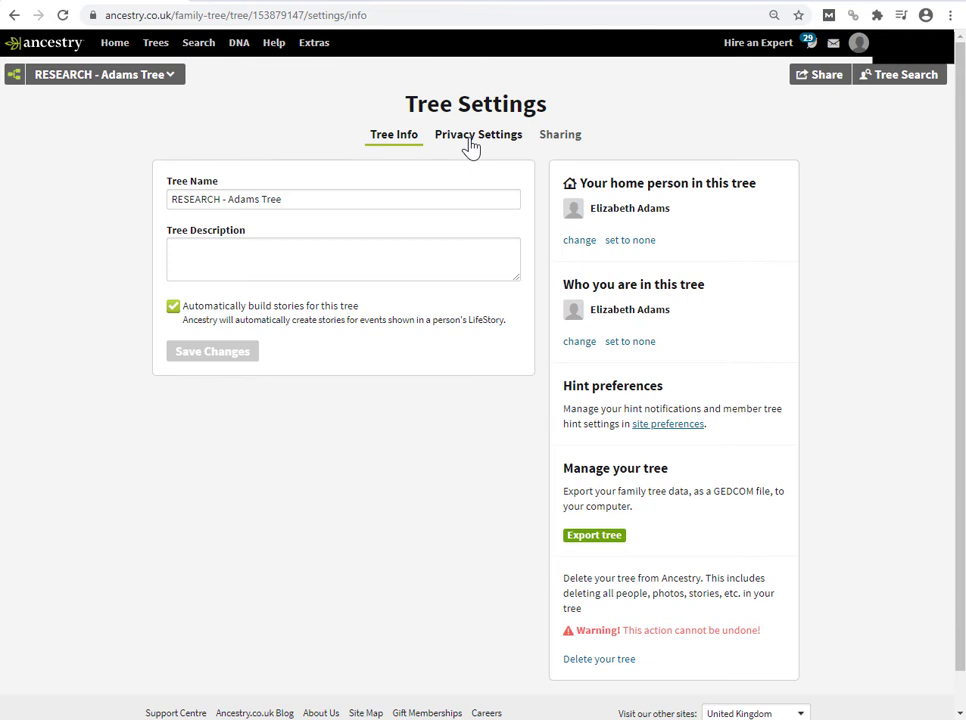
pyautogui.click(470, 145)
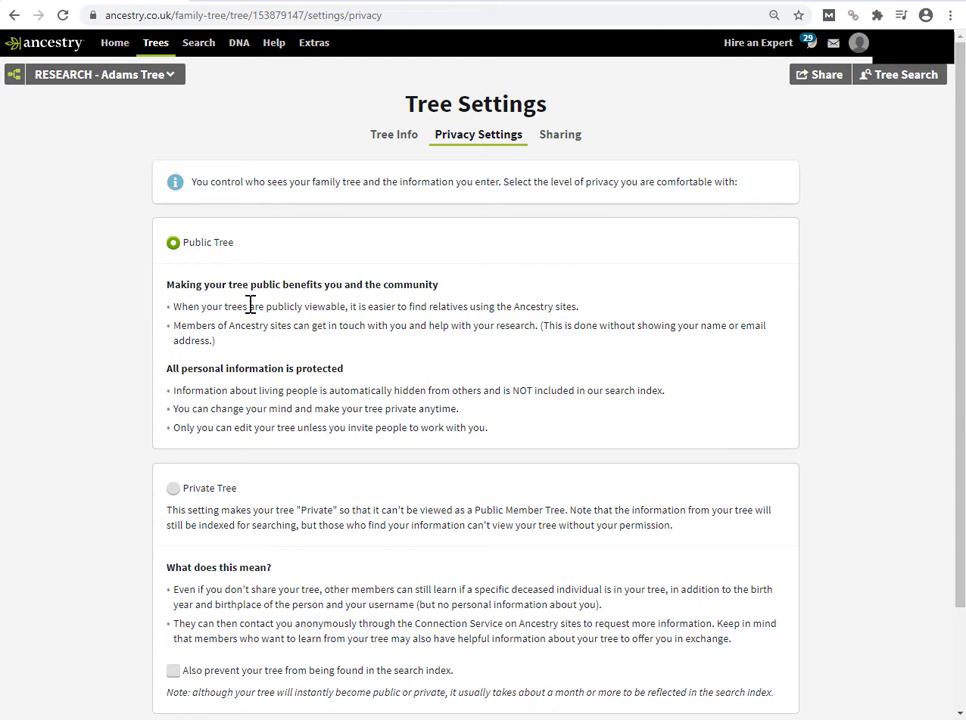
# Step: Set the tree's privacy level to Private Tree and save the changes
pyautogui.click(176, 495)
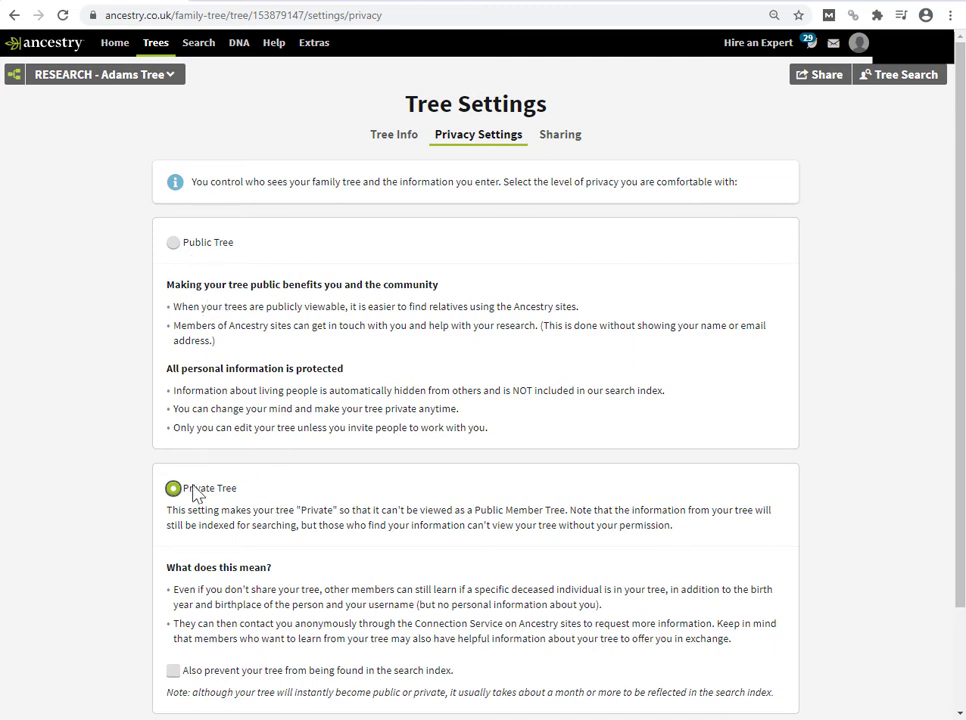
pyautogui.scroll(-3, 554, 362)
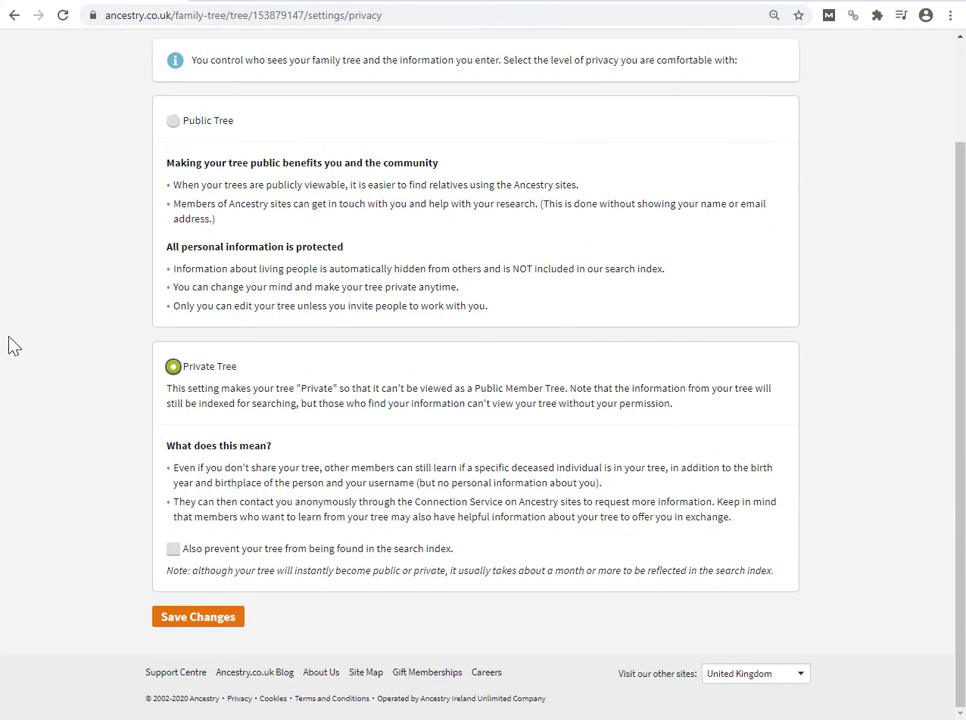
pyautogui.scroll(3, 560, 350)
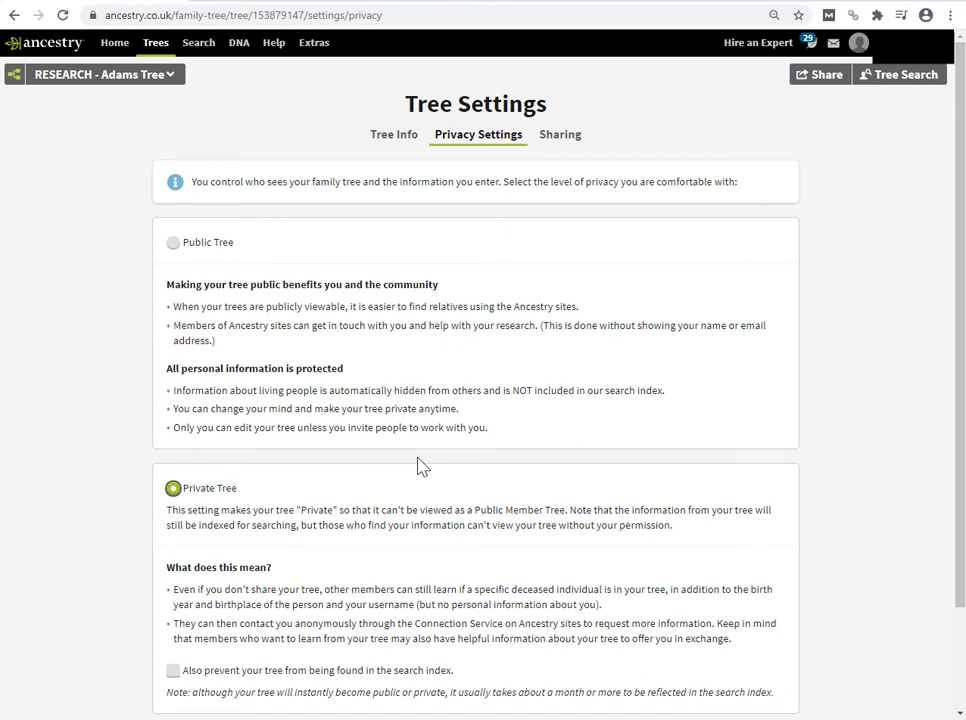
pyautogui.scroll(-3, 420, 465)
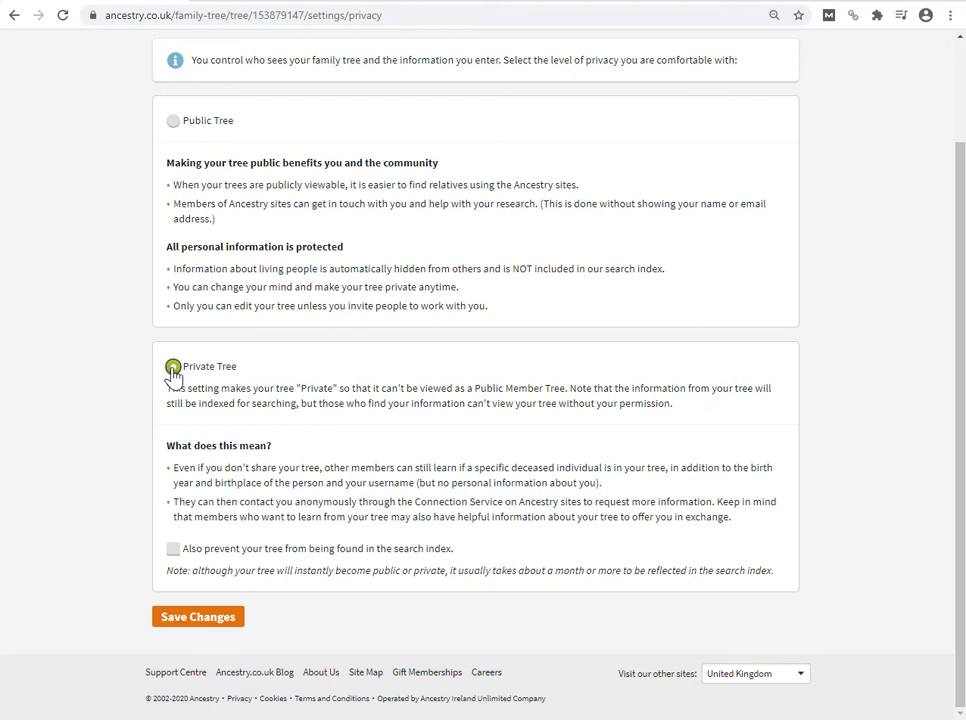
pyautogui.click(208, 618)
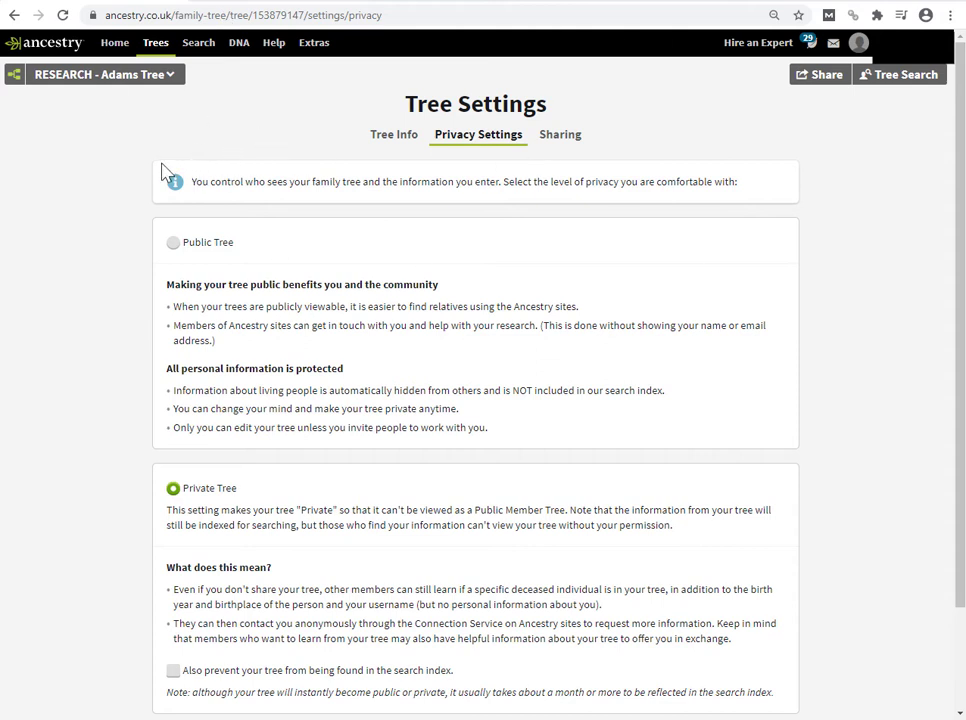
# Step: From the home page, open the list for creating and managing trees and look through the owned trees
pyautogui.click(119, 47)
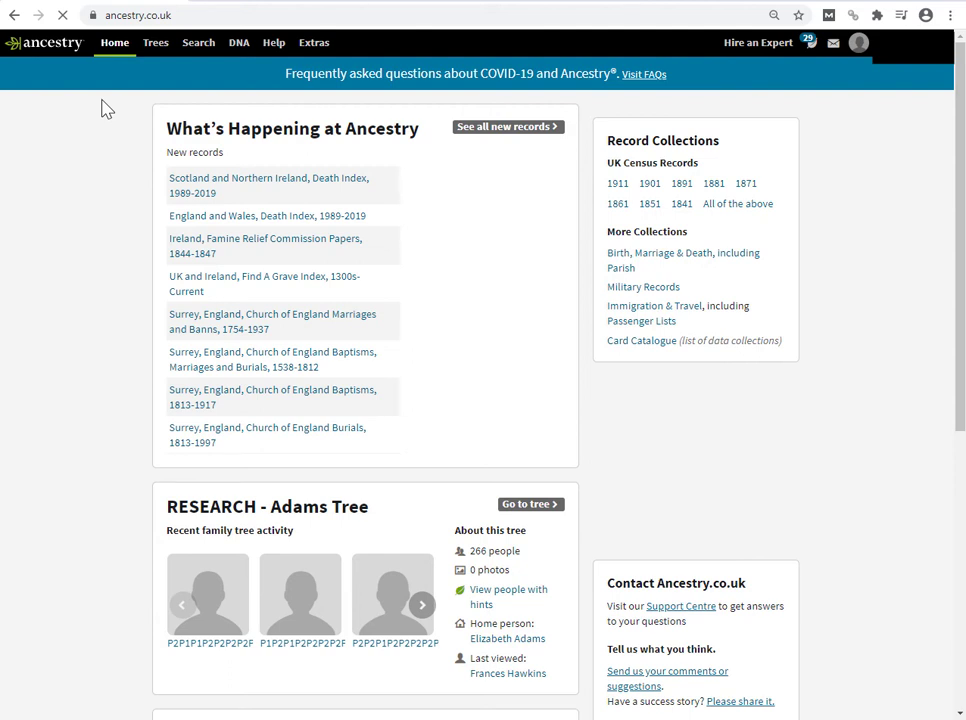
pyautogui.click(159, 55)
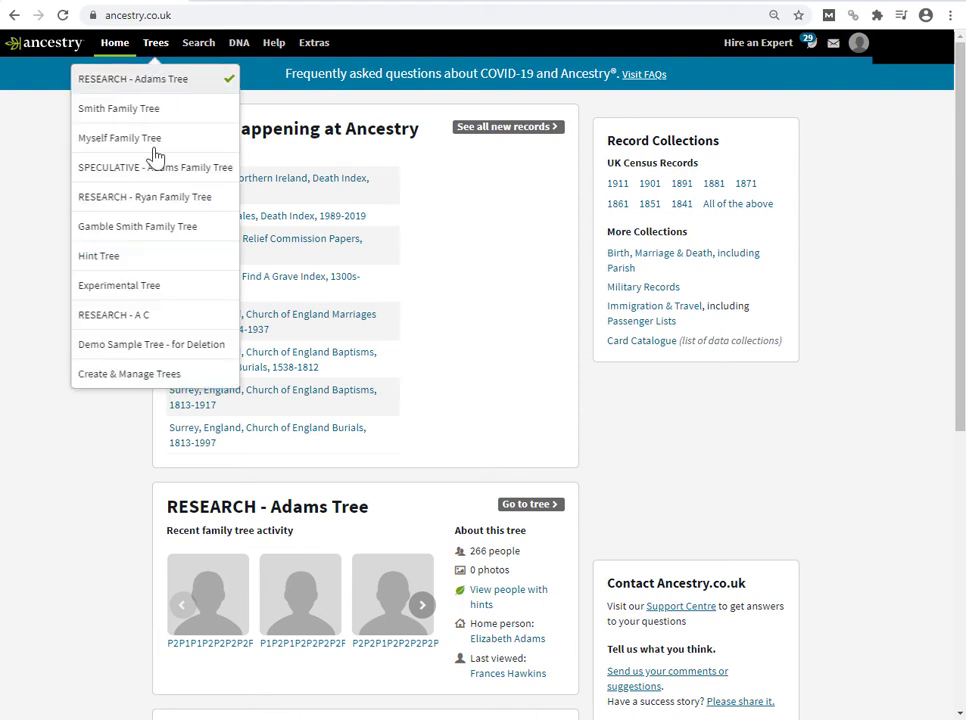
pyautogui.click(146, 385)
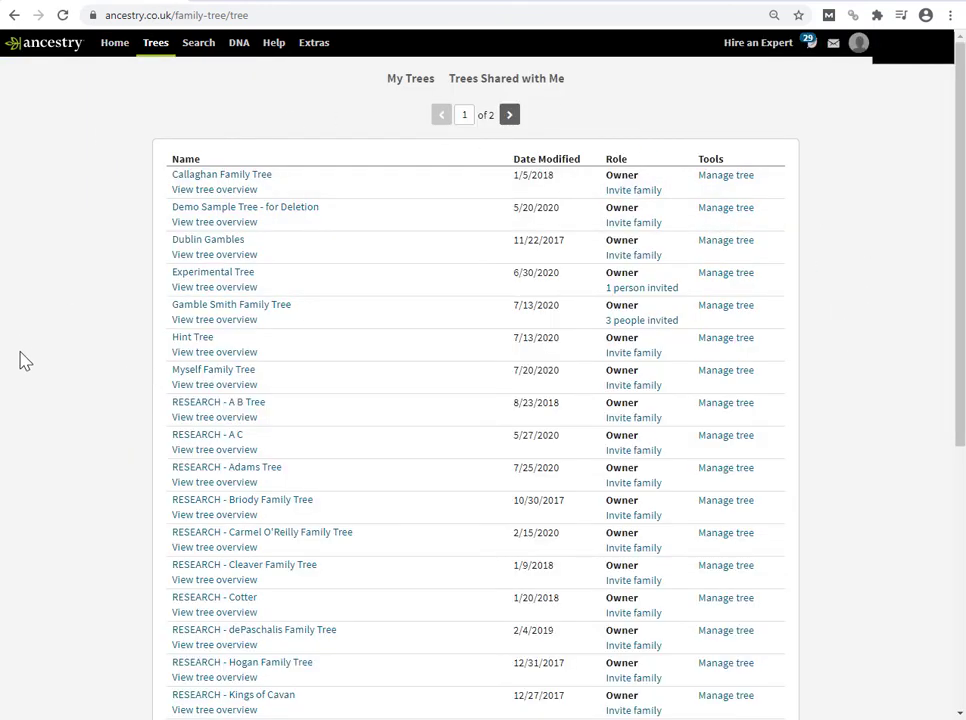
pyautogui.scroll(-3, 96, 483)
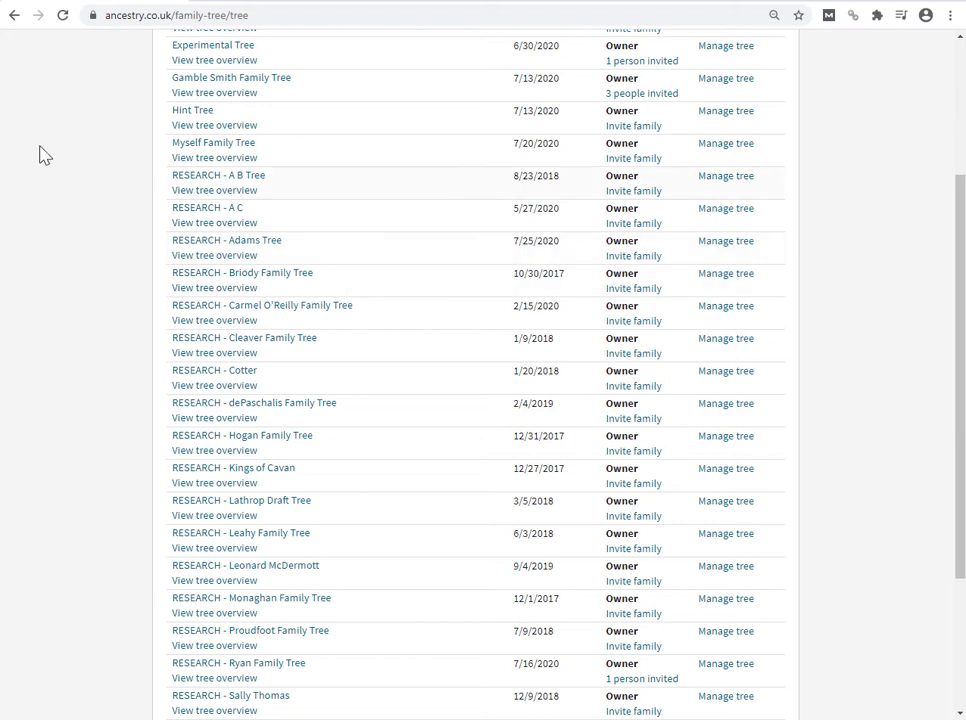
pyautogui.scroll(3, 80, 360)
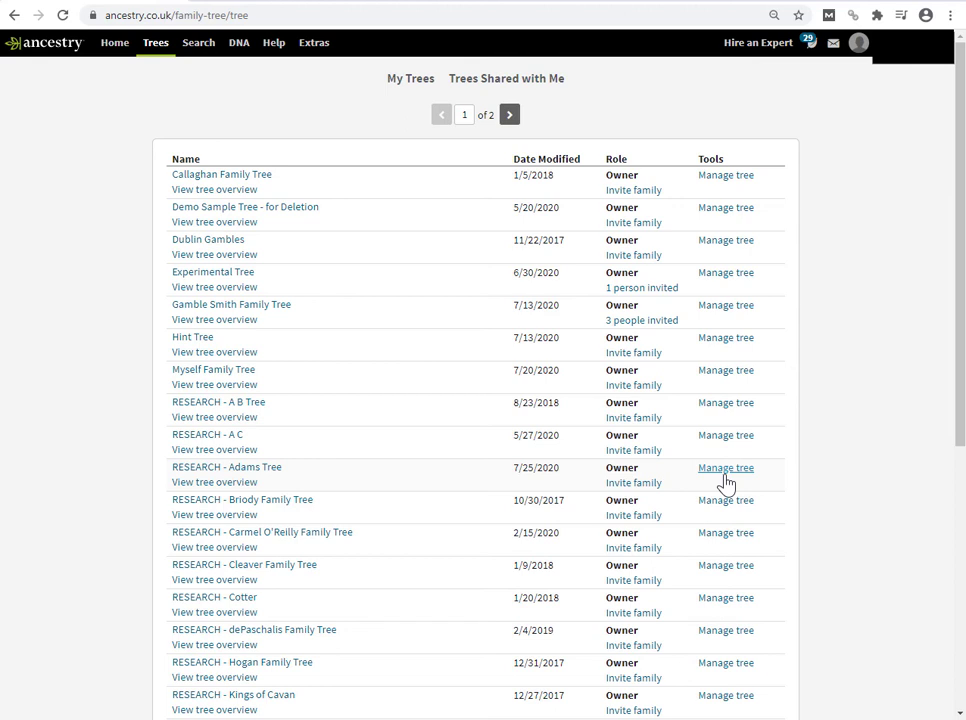
# Step: Open the management settings of the RESEARCH - Adams Tree from the tree list and review its Private Tree option
pyautogui.click(725, 476)
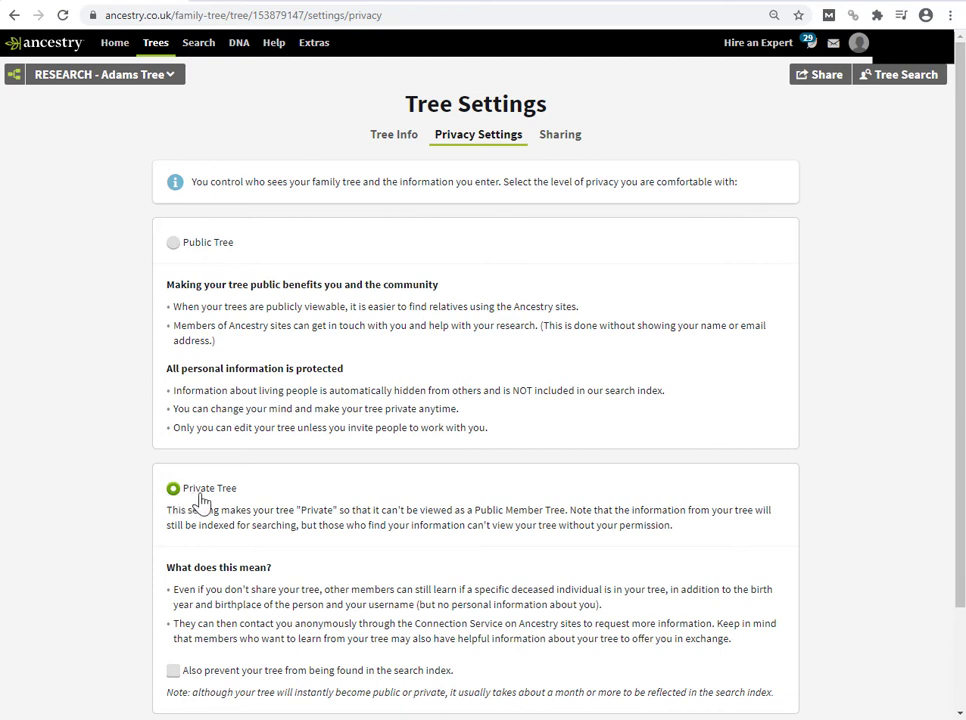
pyautogui.scroll(-2, 80, 545)
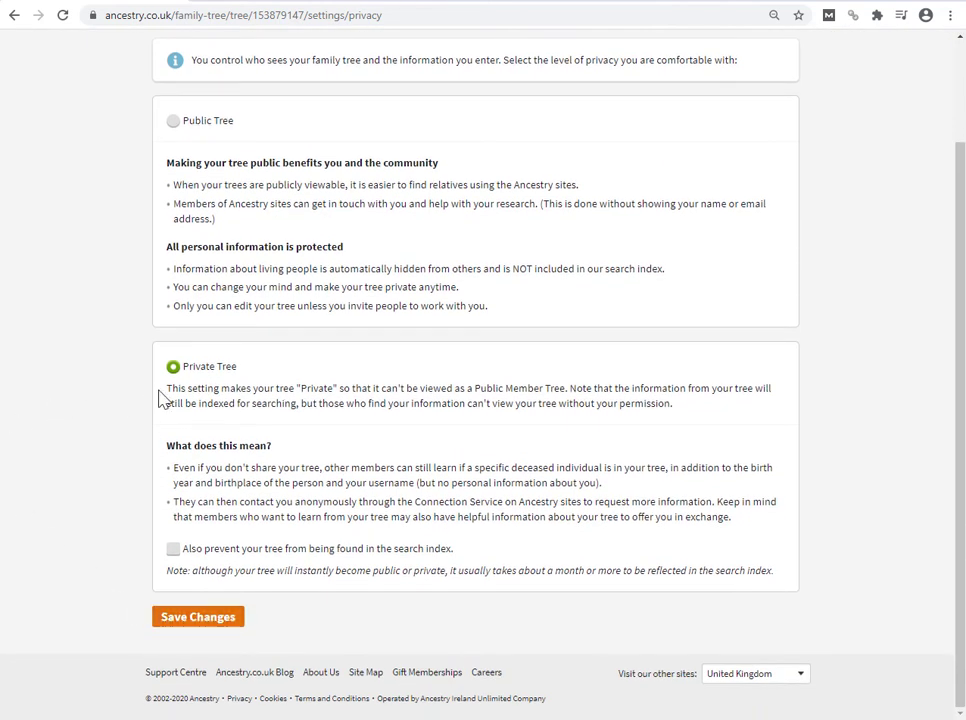
pyautogui.scroll(2, 247, 335)
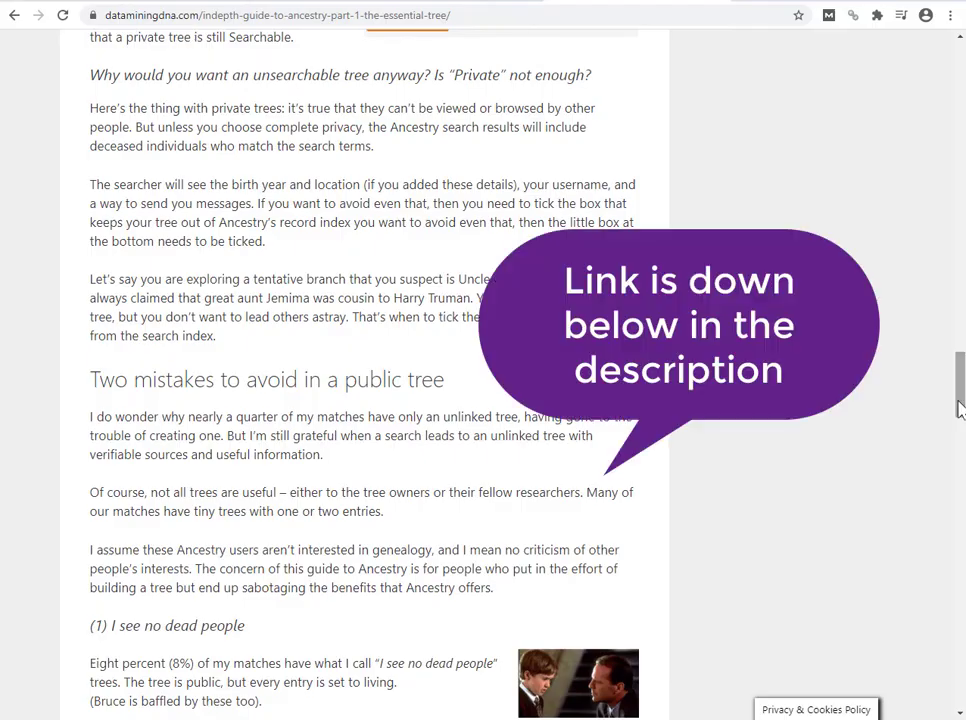
# Step: In the dataminingdna.com In-Depth Guide to Ancestry Part 1, browse the chapter list and the advice on public, private and searchable trees
pyautogui.moveTo(960, 408); pyautogui.dragTo(960, 105)
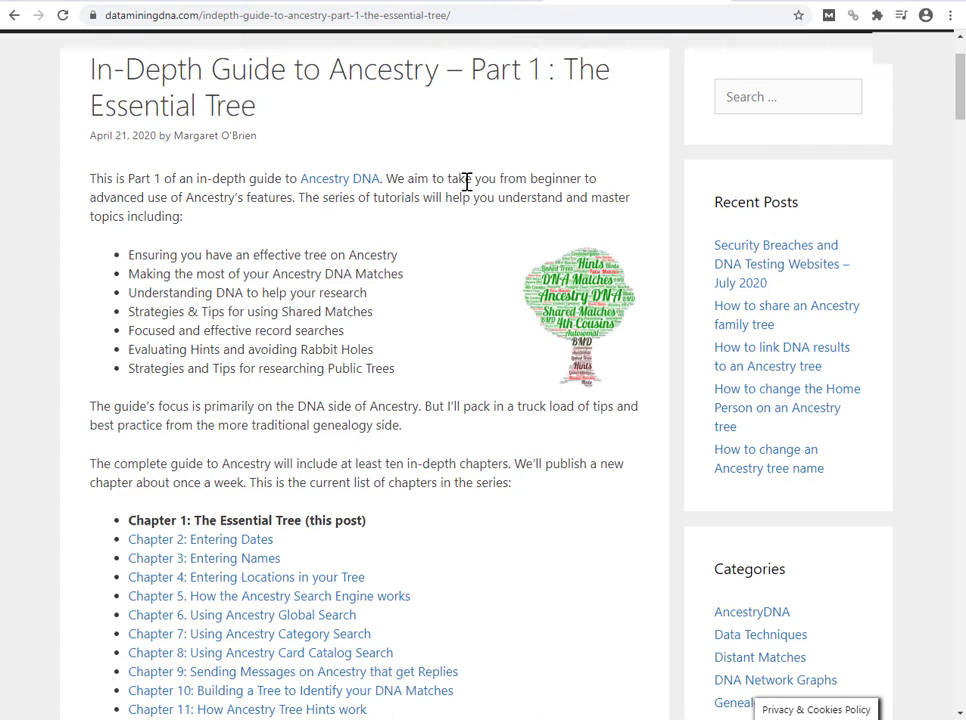
pyautogui.scroll(-7, 466, 183)
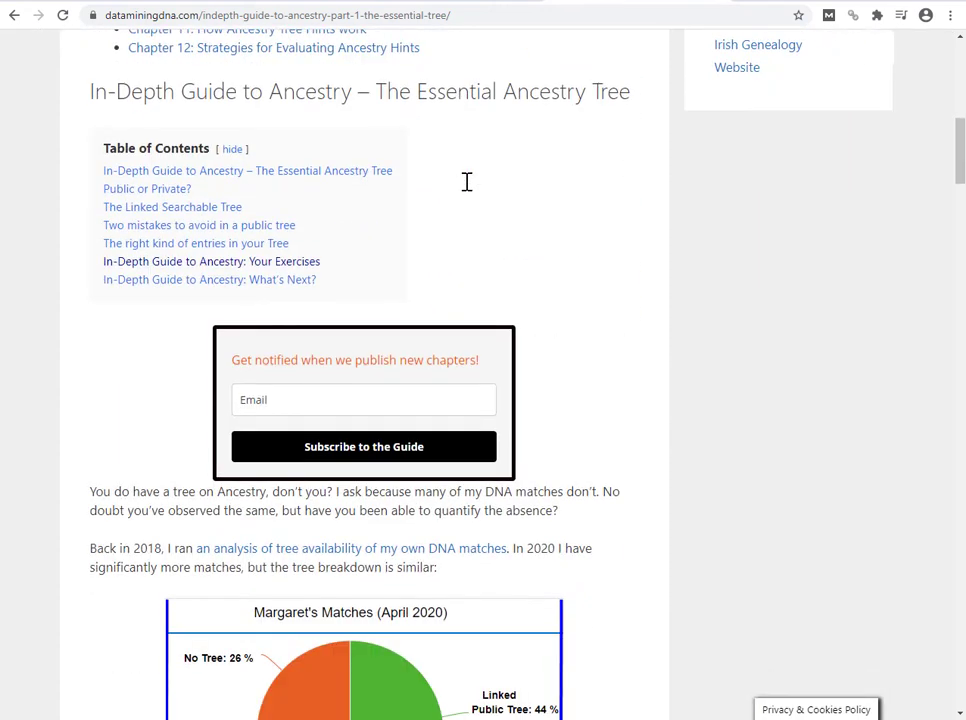
pyautogui.scroll(2, 375, 411)
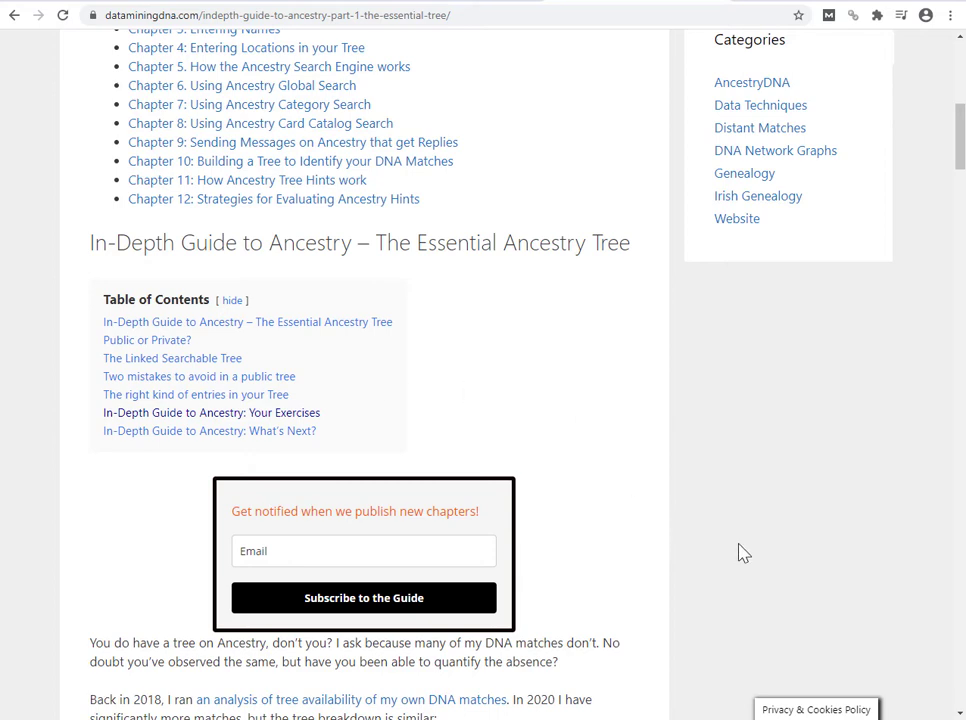
pyautogui.scroll(-5, 742, 554)
pyautogui.scroll(-10, 742, 554)
pyautogui.moveTo(91, 341); pyautogui.dragTo(585, 343)
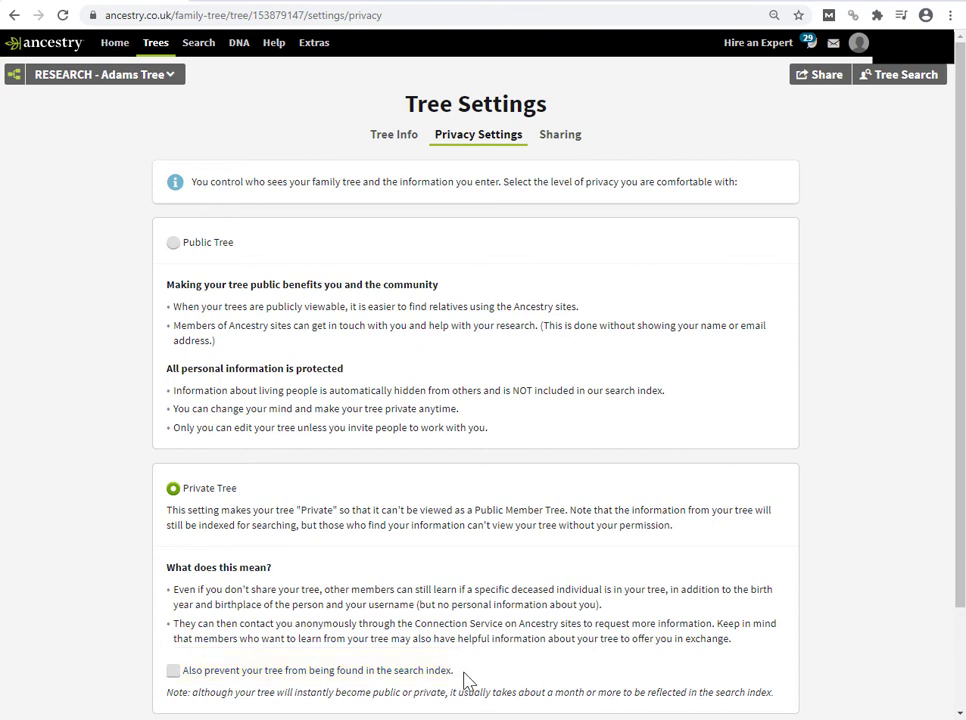
# Step: Back in the tree's privacy settings, try the option that also prevents the tree from being found in the search index
pyautogui.click(173, 672)
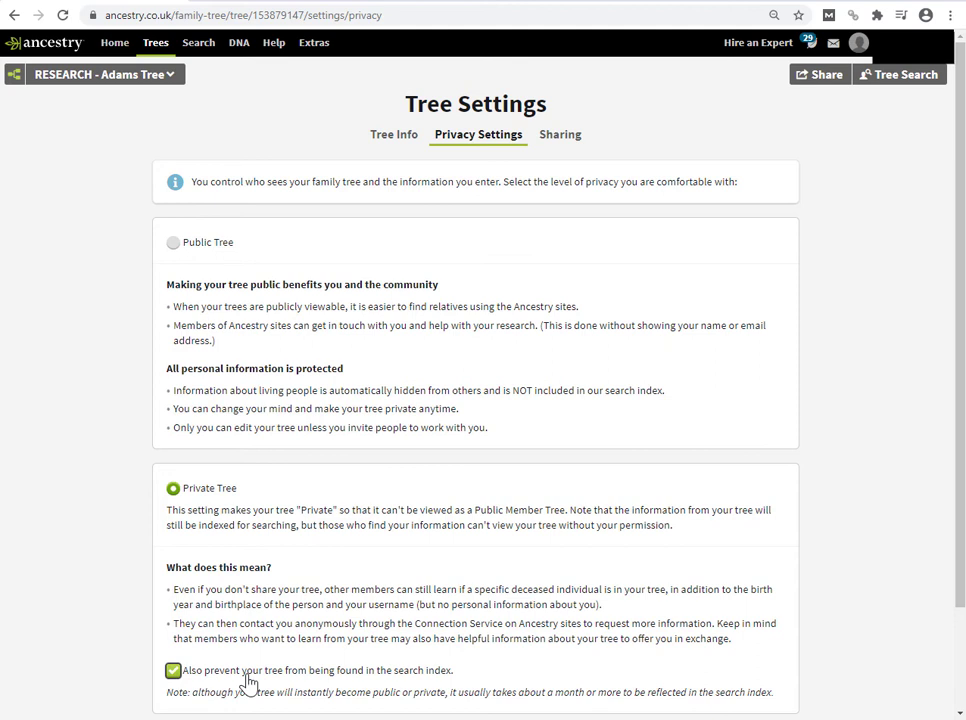
pyautogui.click(173, 670)
# Step: Open the all-records search and enter the ancestor's first and last name, the place Cavan, Ireland, and birth year 1911
pyautogui.click(192, 94)
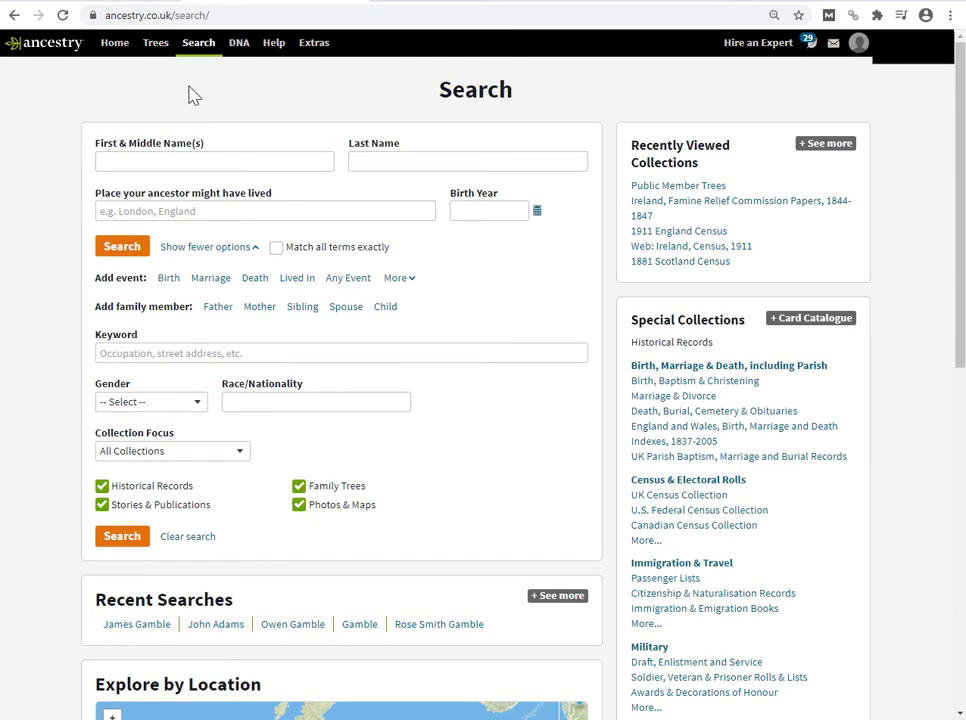
pyautogui.click(292, 166)
pyautogui.write('James')
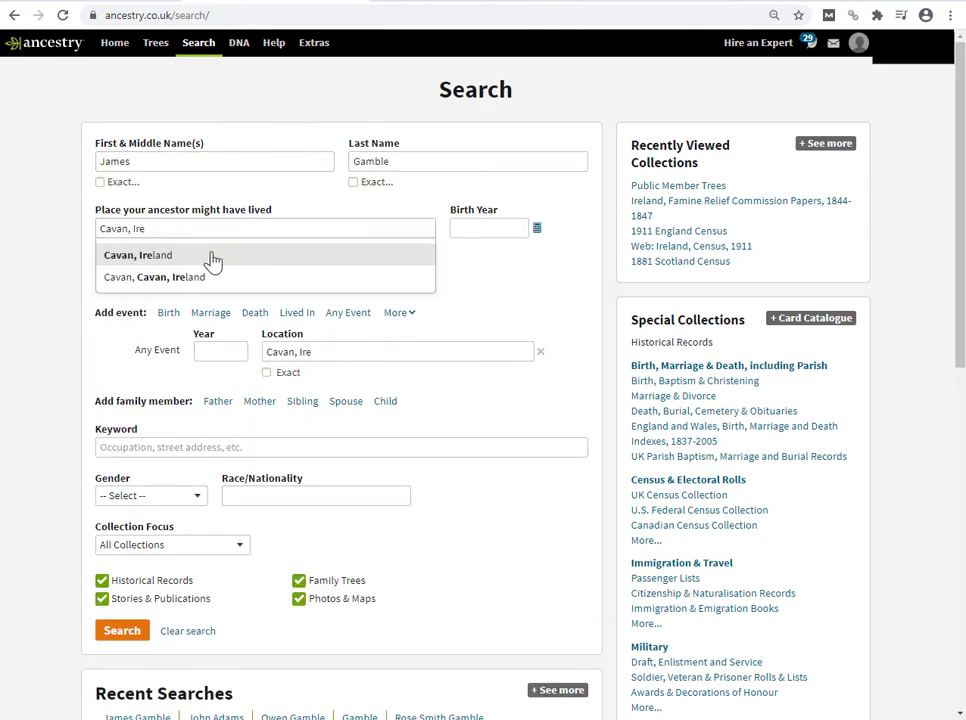
pyautogui.click(209, 258)
pyautogui.click(474, 226)
pyautogui.write('1911')
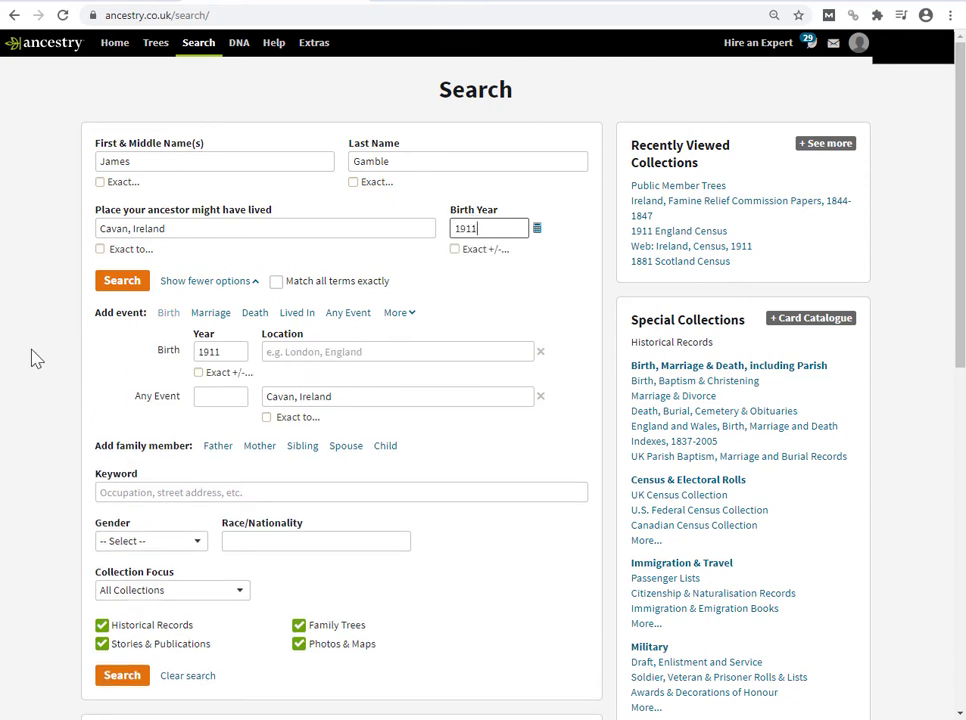
pyautogui.click(65, 365)
pyautogui.scroll(-2, 22, 597)
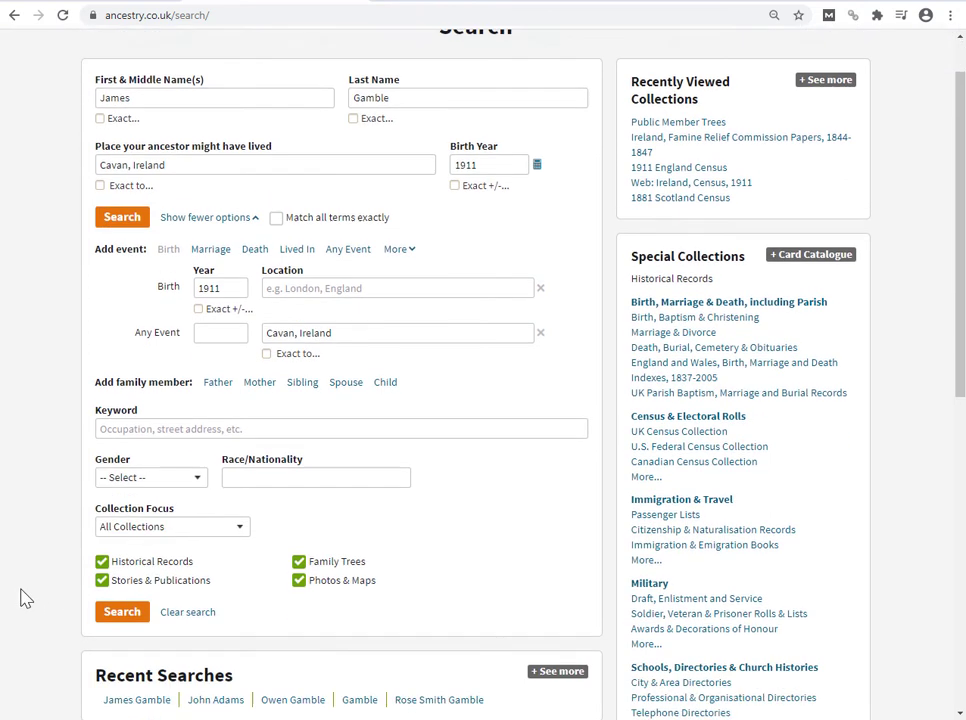
pyautogui.scroll(1, 22, 597)
pyautogui.scroll(1, 26, 598)
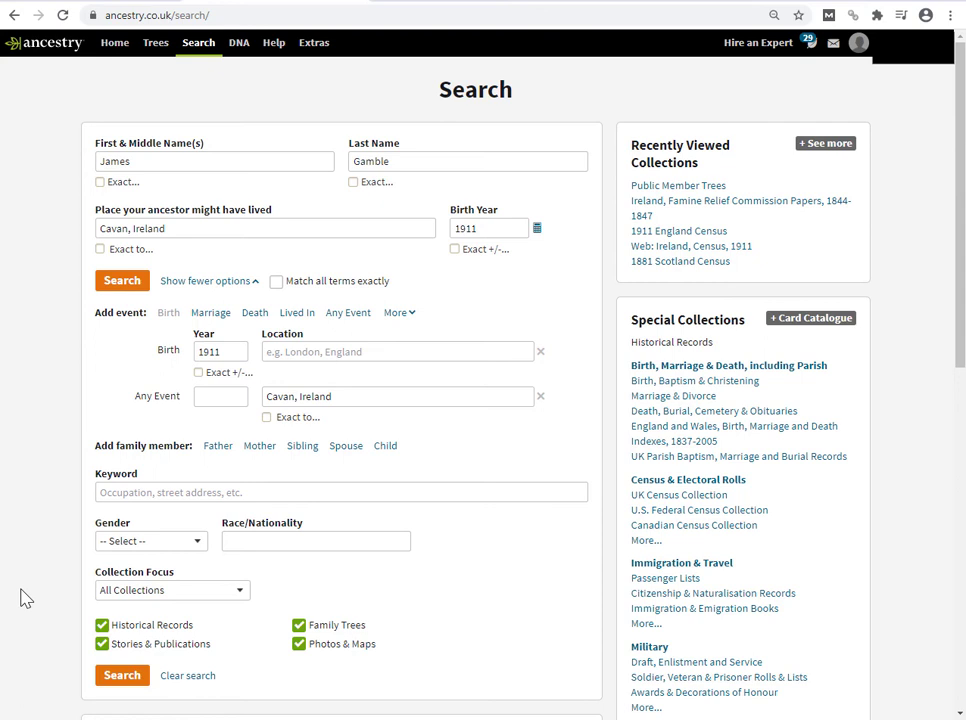
pyautogui.click(205, 56)
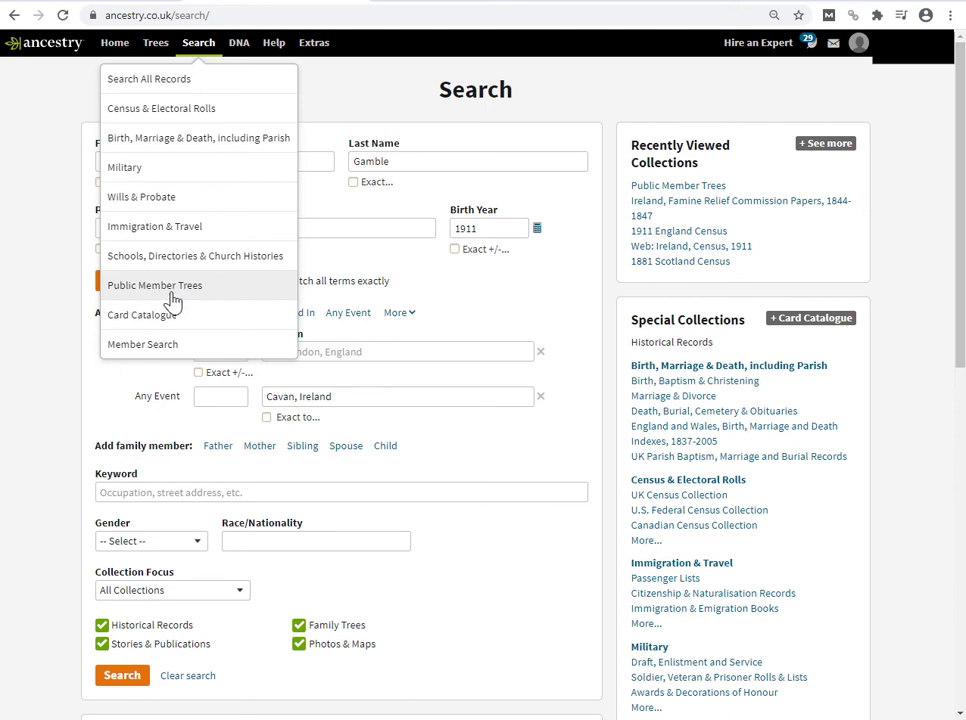
pyautogui.click(38, 214)
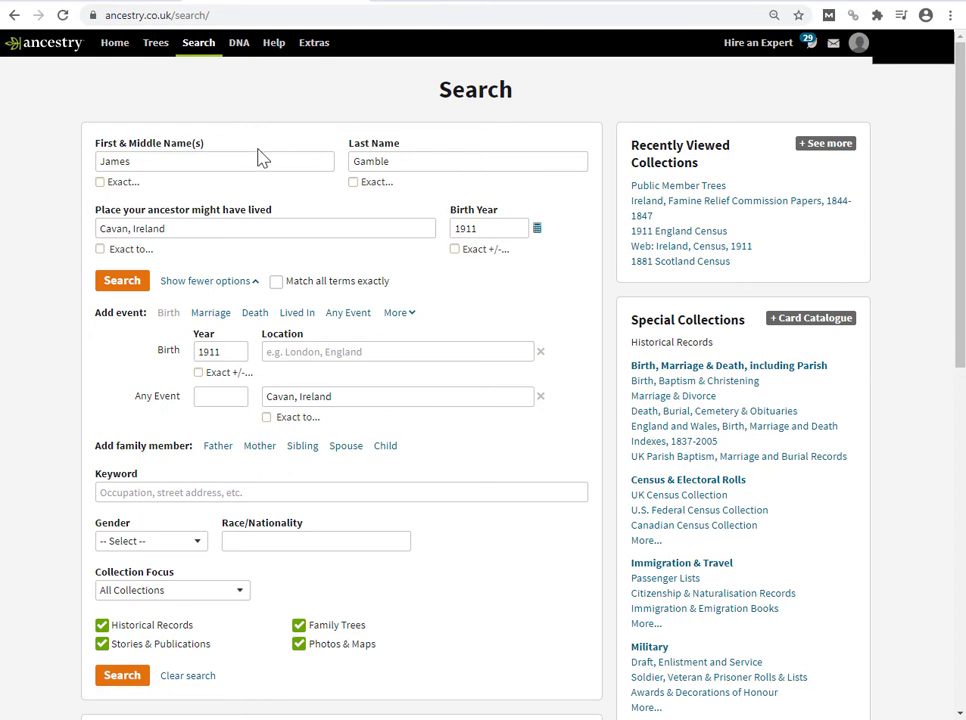
# Step: Run the ancestor search and narrow the results to the Family Trees category
pyautogui.click(129, 285)
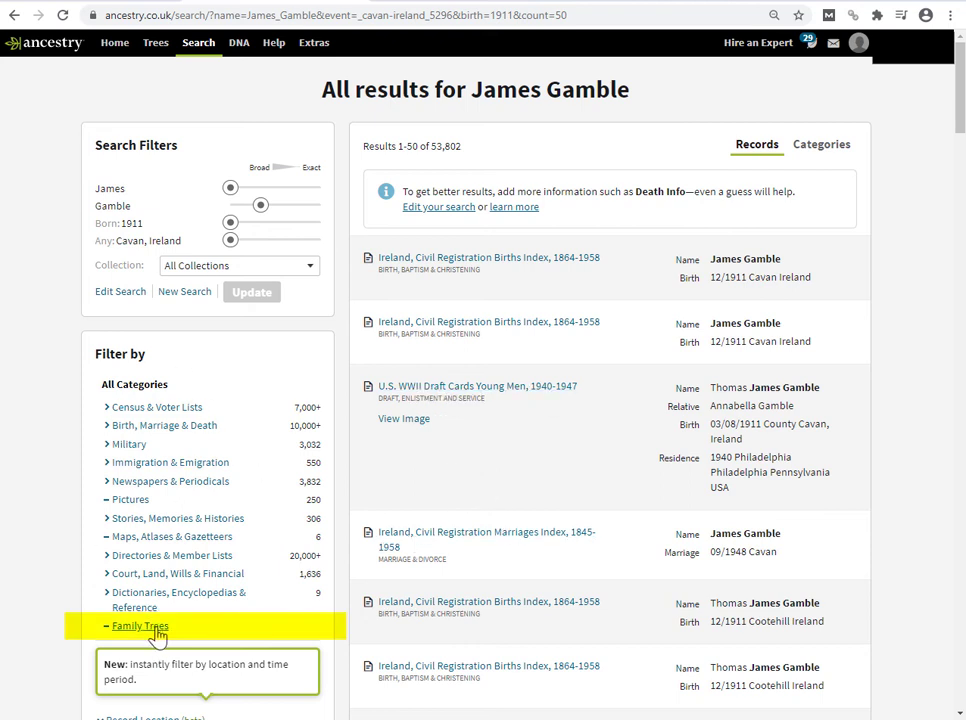
pyautogui.click(140, 626)
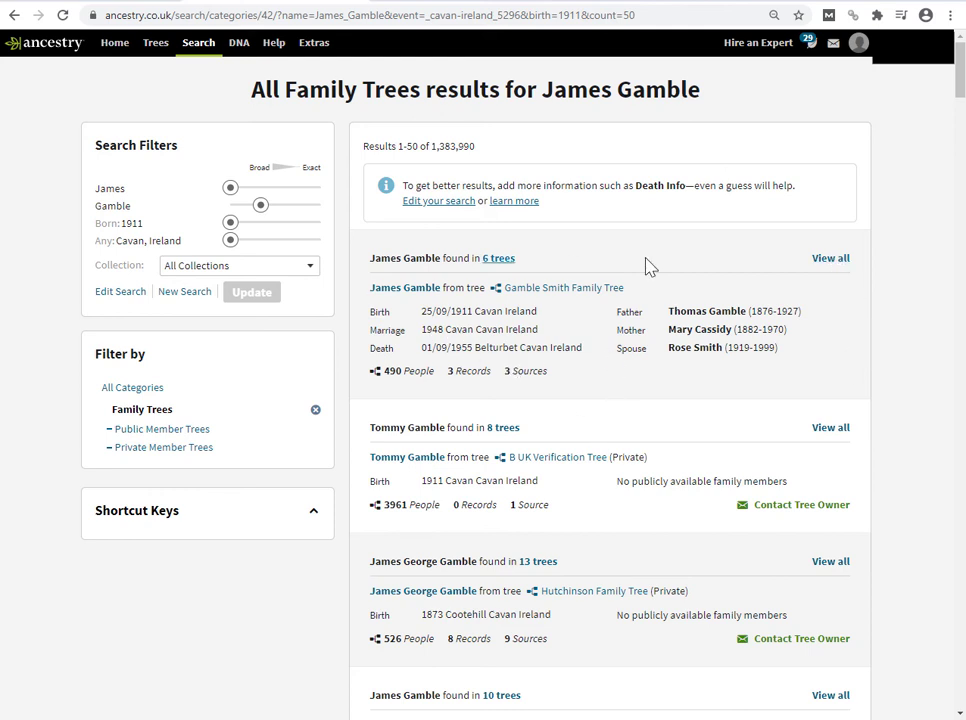
# Step: Open all trees matching the first result and examine which birth and family details private trees such as Hint Tree reveal
pyautogui.click(395, 262)
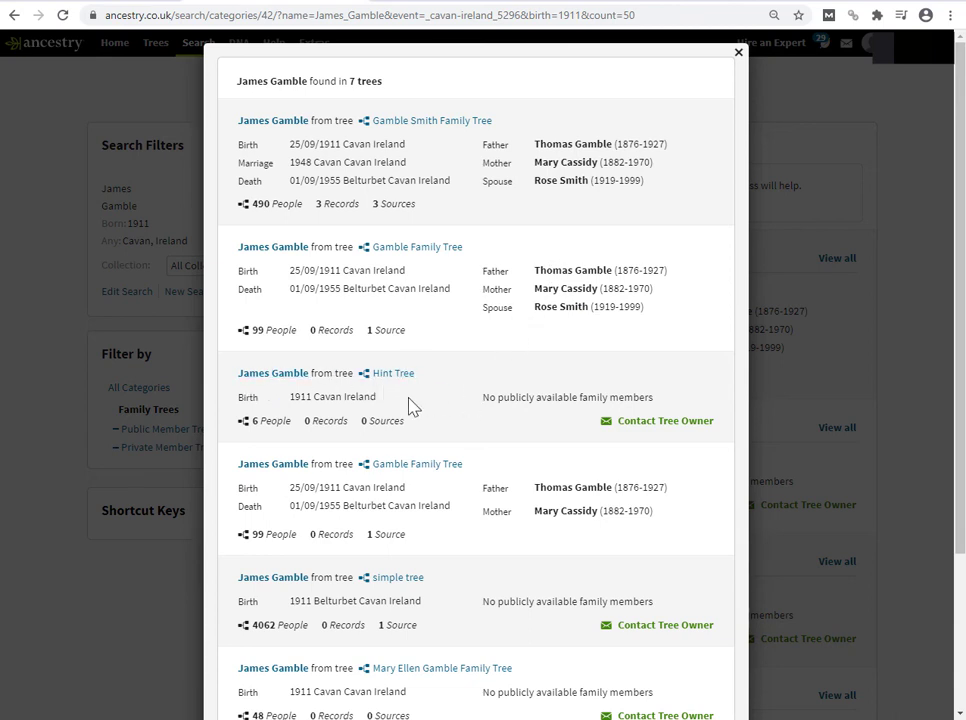
pyautogui.moveTo(294, 397); pyautogui.dragTo(313, 398)
pyautogui.moveTo(388, 408); pyautogui.dragTo(318, 403)
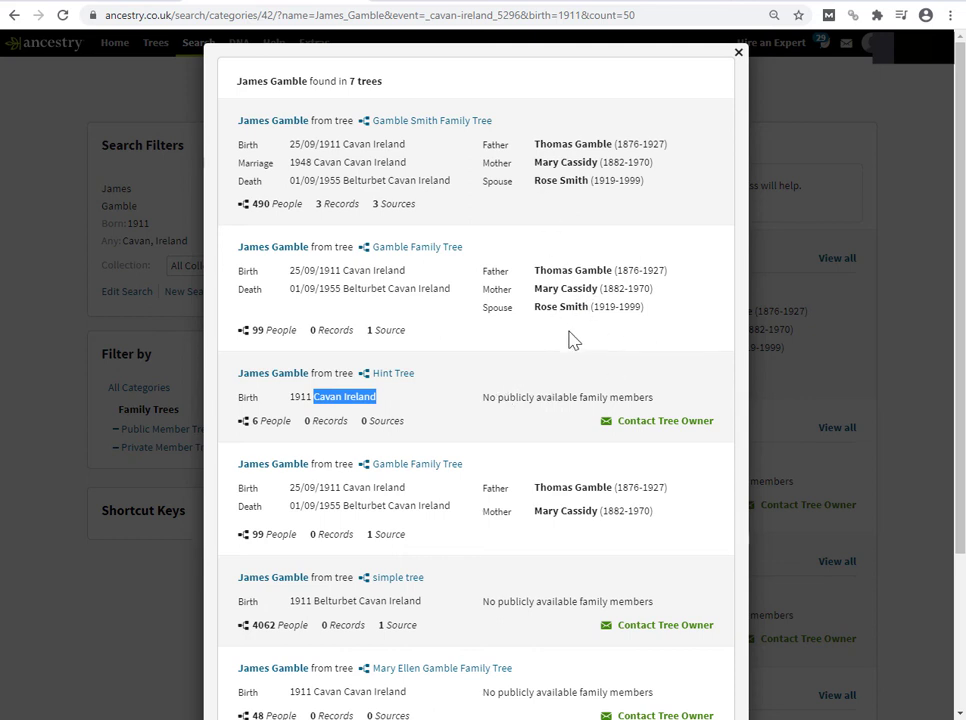
pyautogui.click(447, 418)
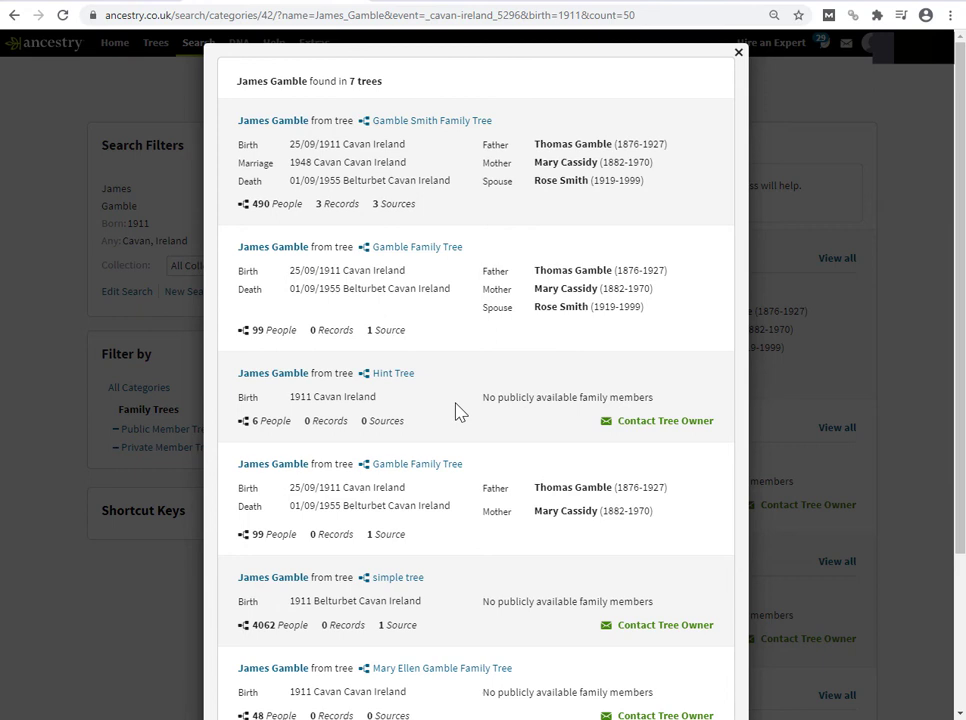
pyautogui.scroll(-3, 455, 411)
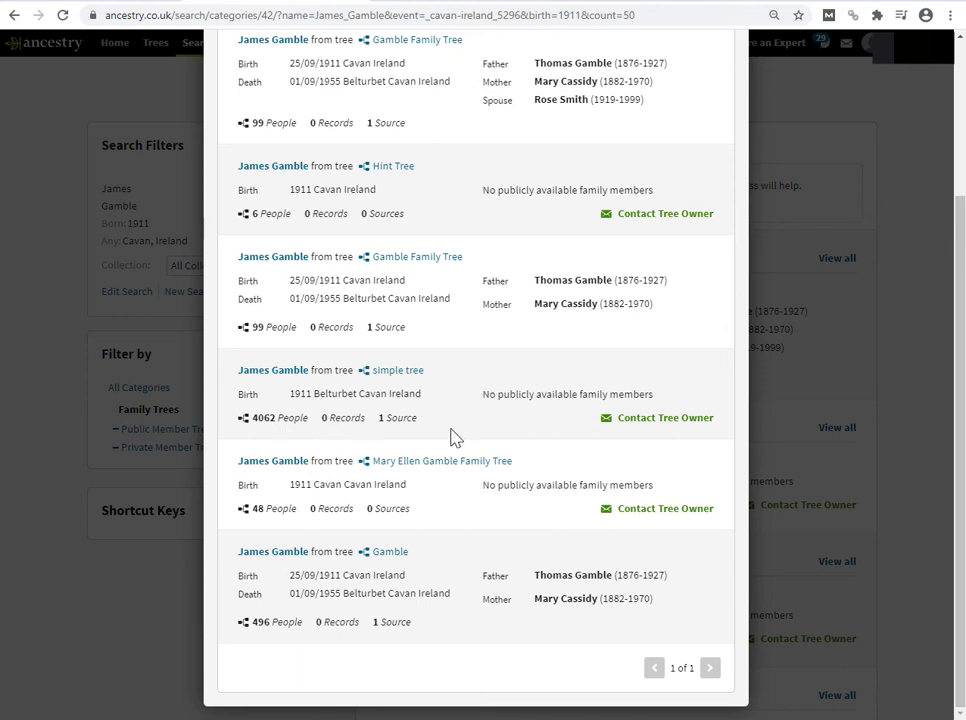
# Step: Examine what family-member information the private "simple tree" result reveals and view its page for contacting the tree owner
pyautogui.tripleClick(543, 394)
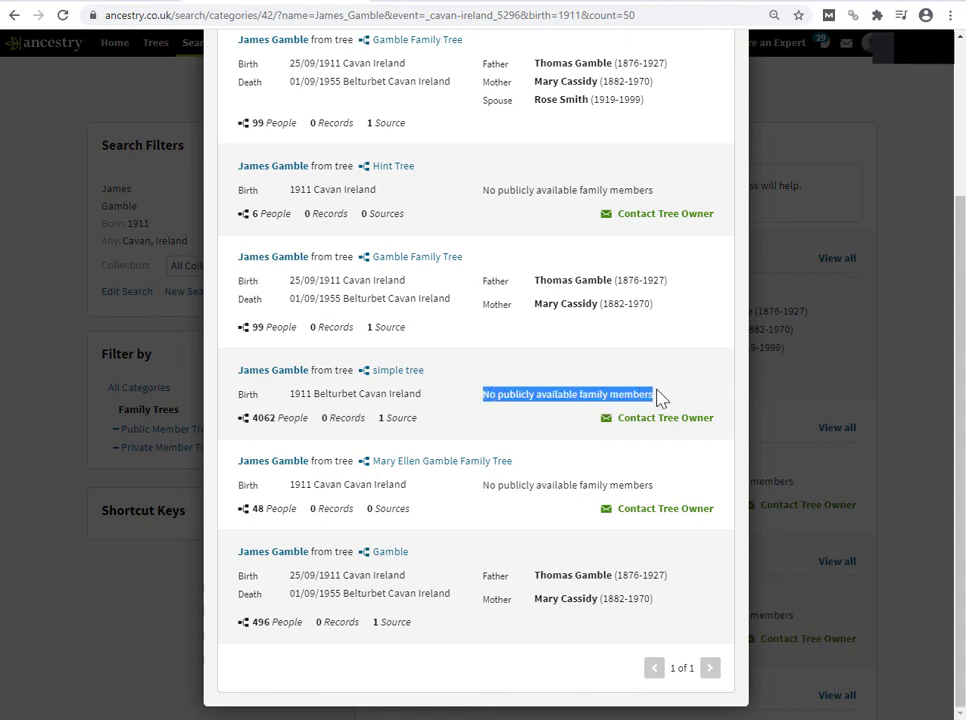
pyautogui.click(470, 388)
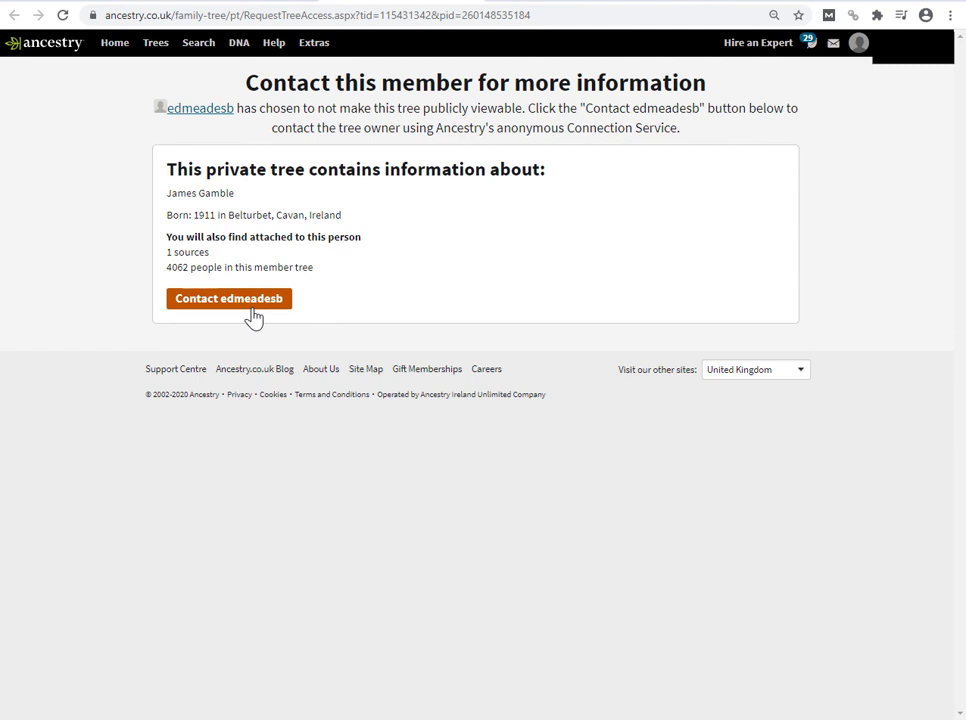
# Step: Return to the Adams Tree privacy settings, select the option that keeps the private tree out of the search index, and highlight its note
pyautogui.click(253, 3)
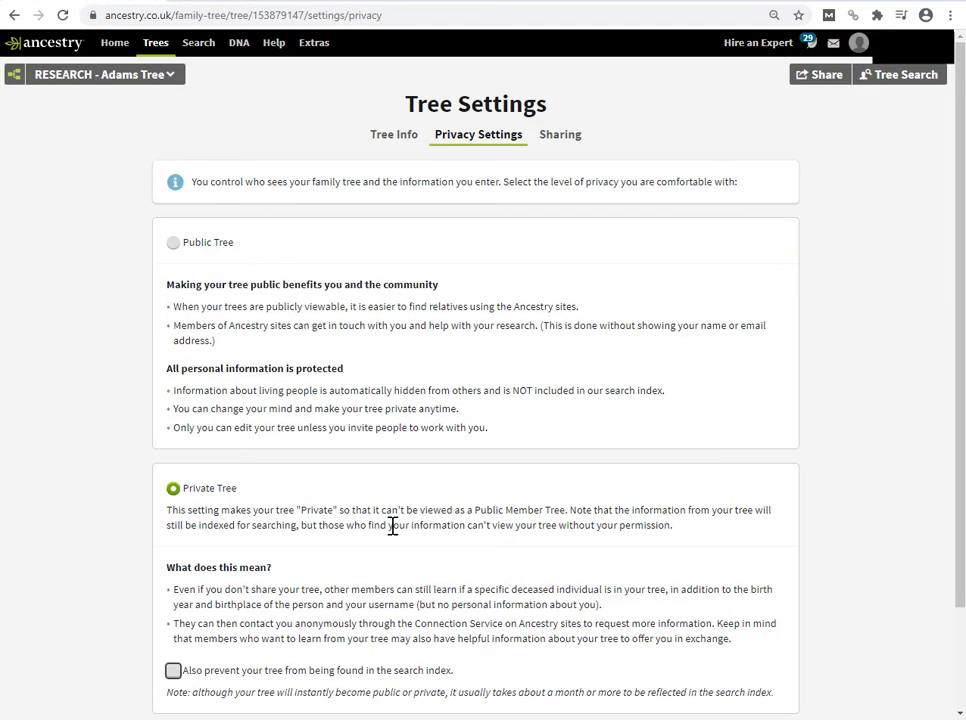
pyautogui.scroll(-1, 325, 575)
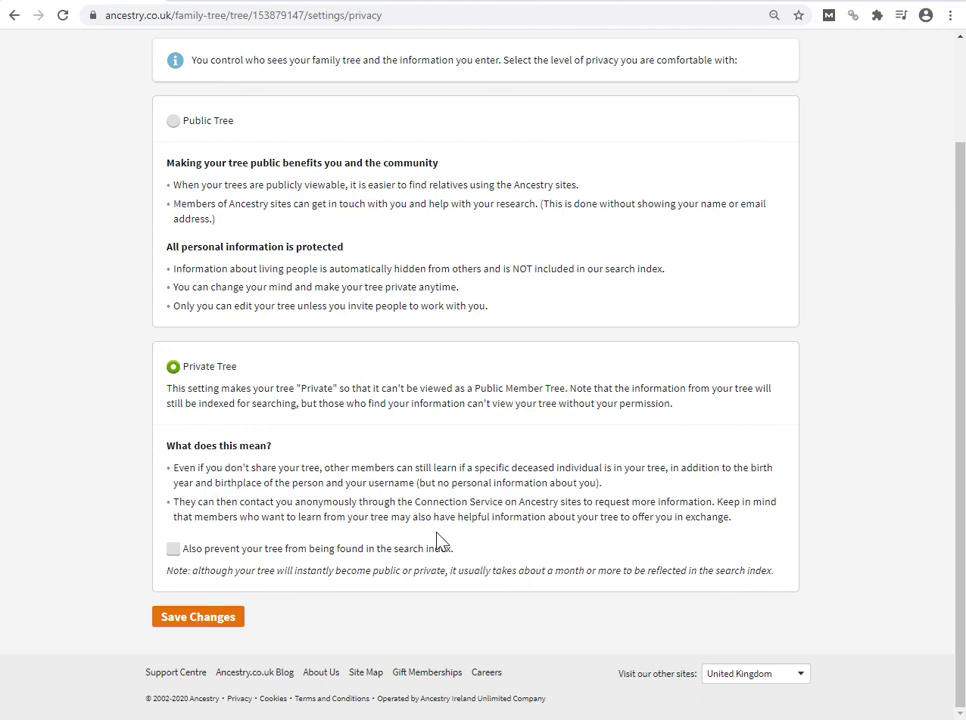
pyautogui.click(173, 548)
pyautogui.moveTo(166, 570); pyautogui.dragTo(784, 583)
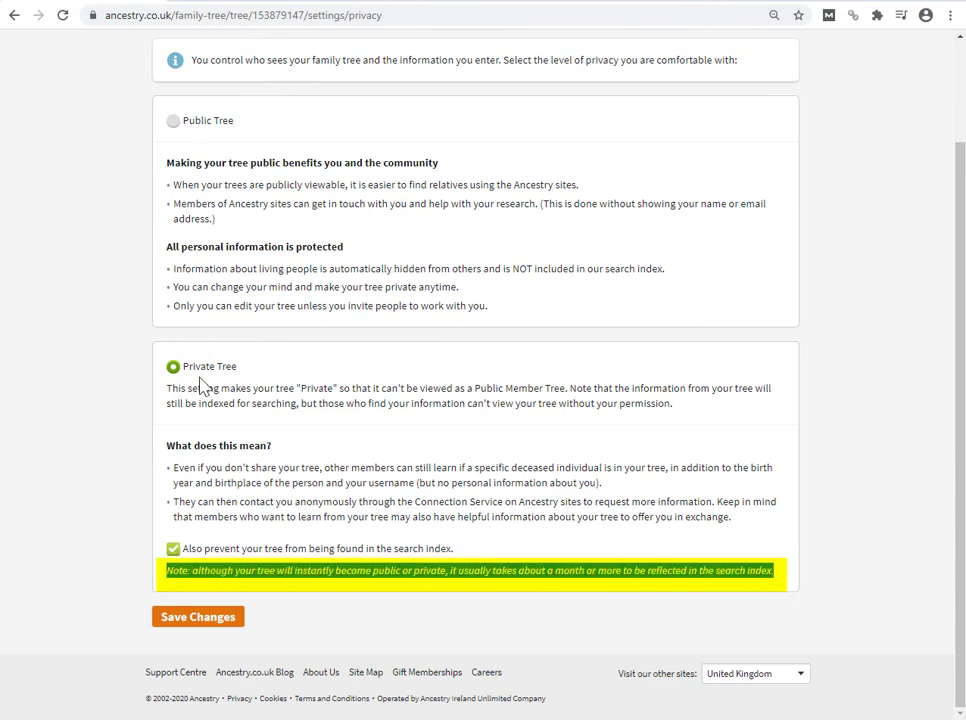
pyautogui.click(388, 440)
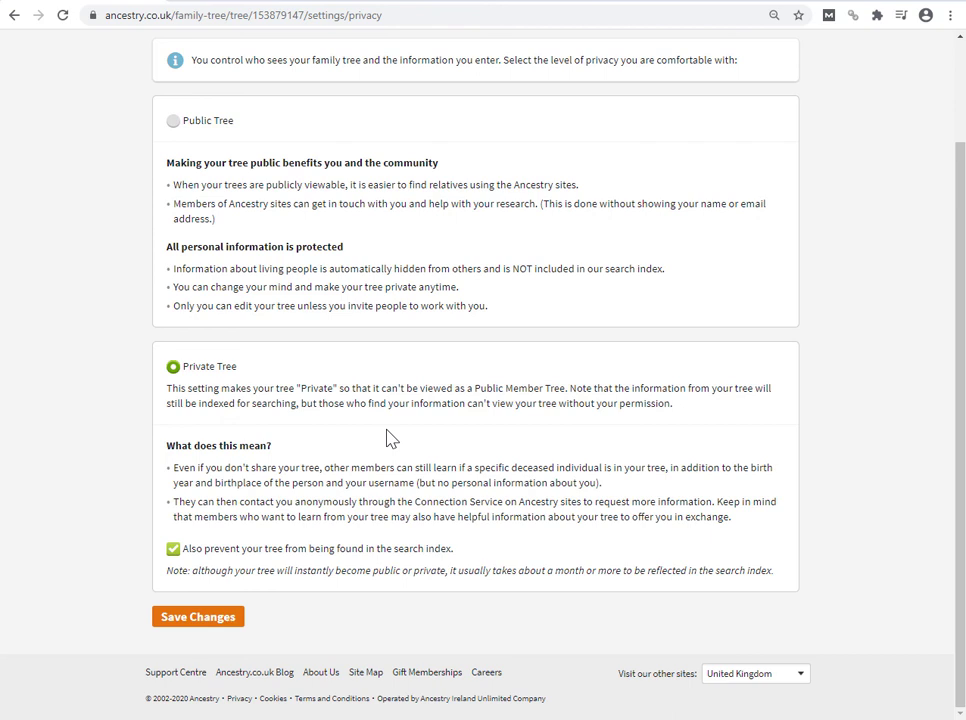
# Step: Clear the search-index exclusion, highlight the "about a month or more" wording in its note, and select the exclusion again
pyautogui.click(450, 555)
pyautogui.moveTo(515, 573); pyautogui.dragTo(620, 570)
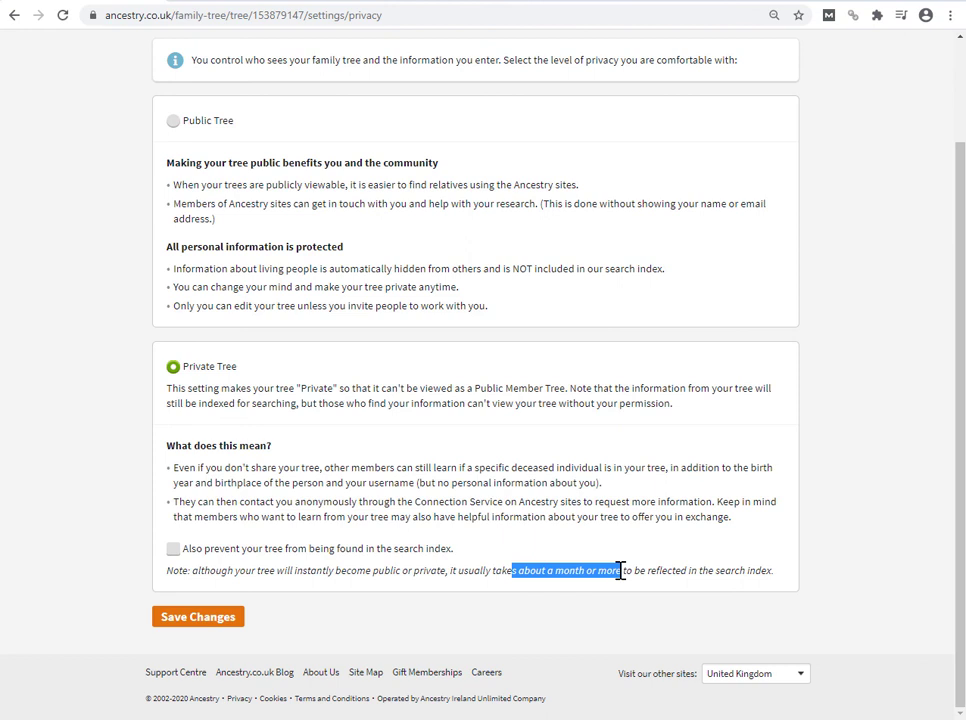
pyautogui.click(440, 467)
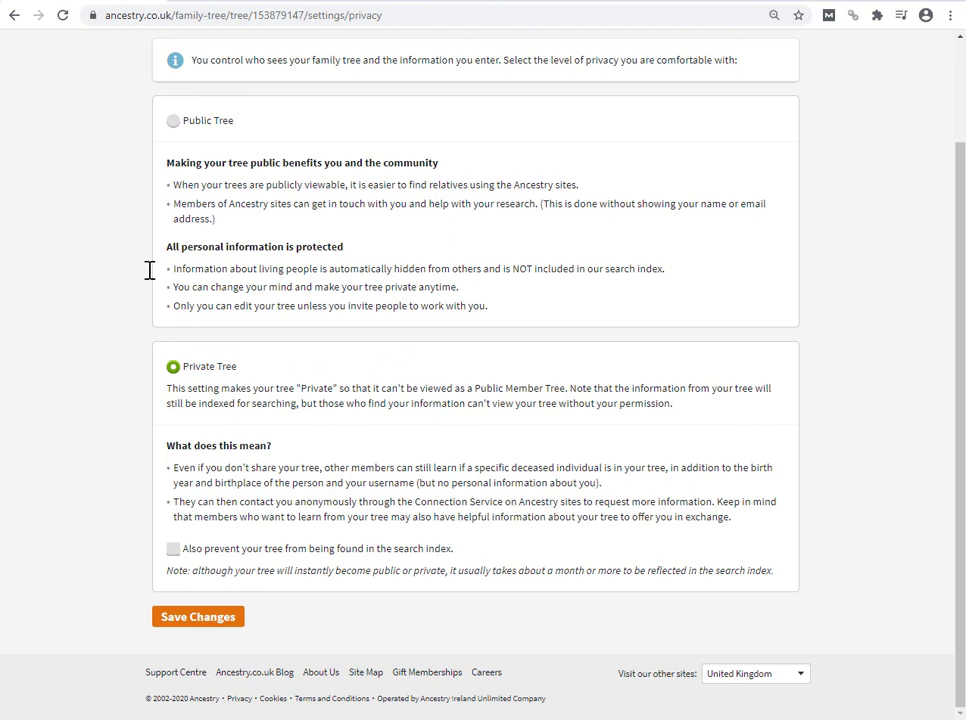
pyautogui.click(172, 548)
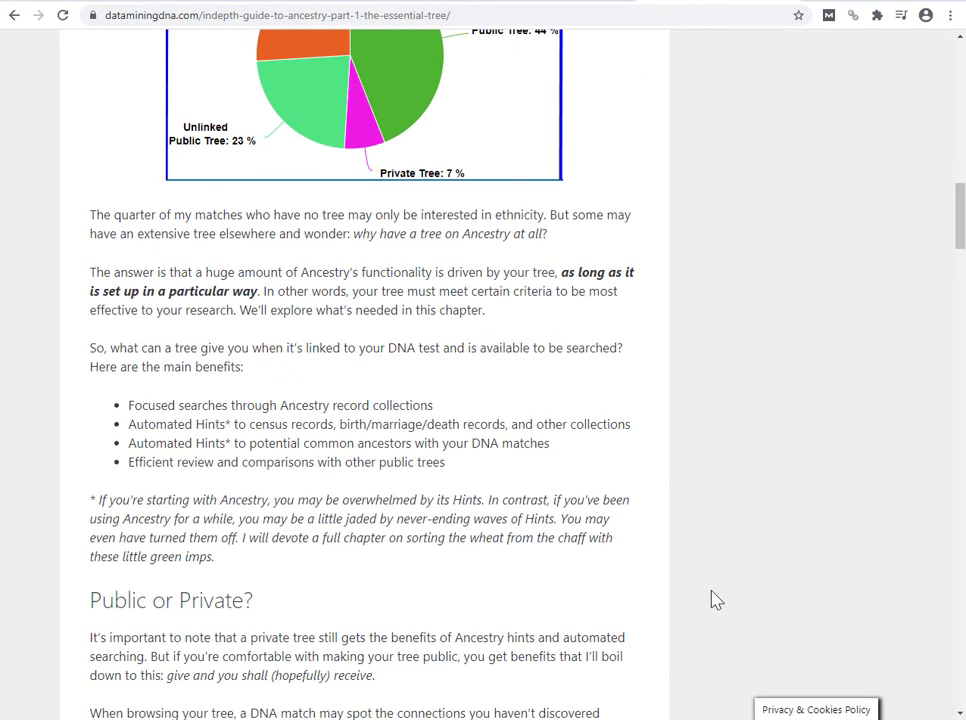
# Step: Switch to the dataminingdna.com Essential Tree guide and look through its Public or Private section, chapter list and closing subscription form
pyautogui.scroll(-2, 711, 599)
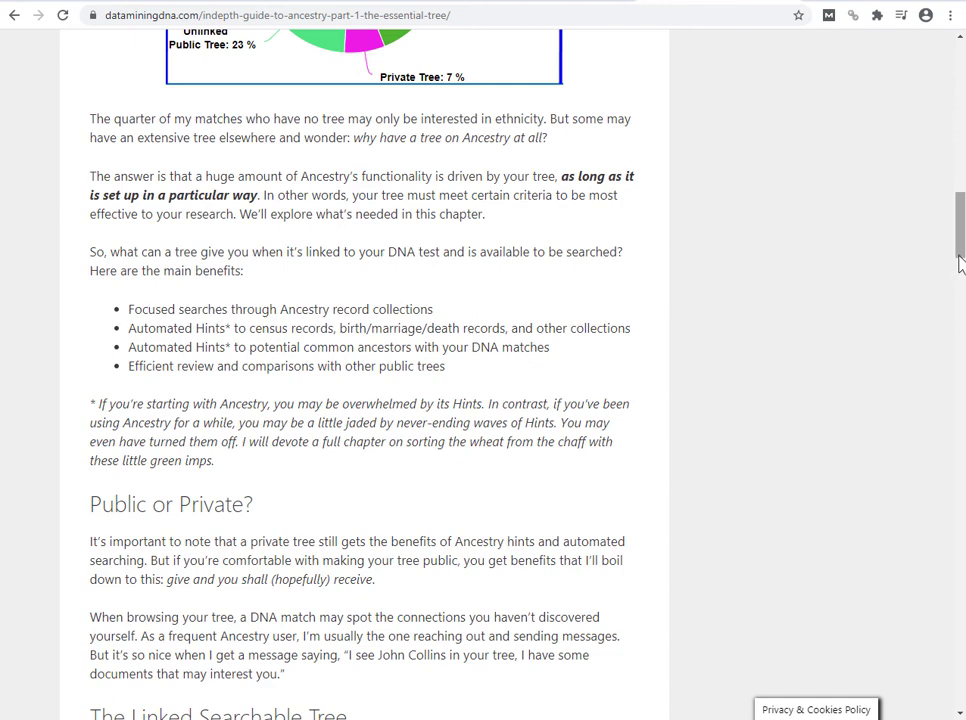
pyautogui.moveTo(959, 260); pyautogui.dragTo(961, 128)
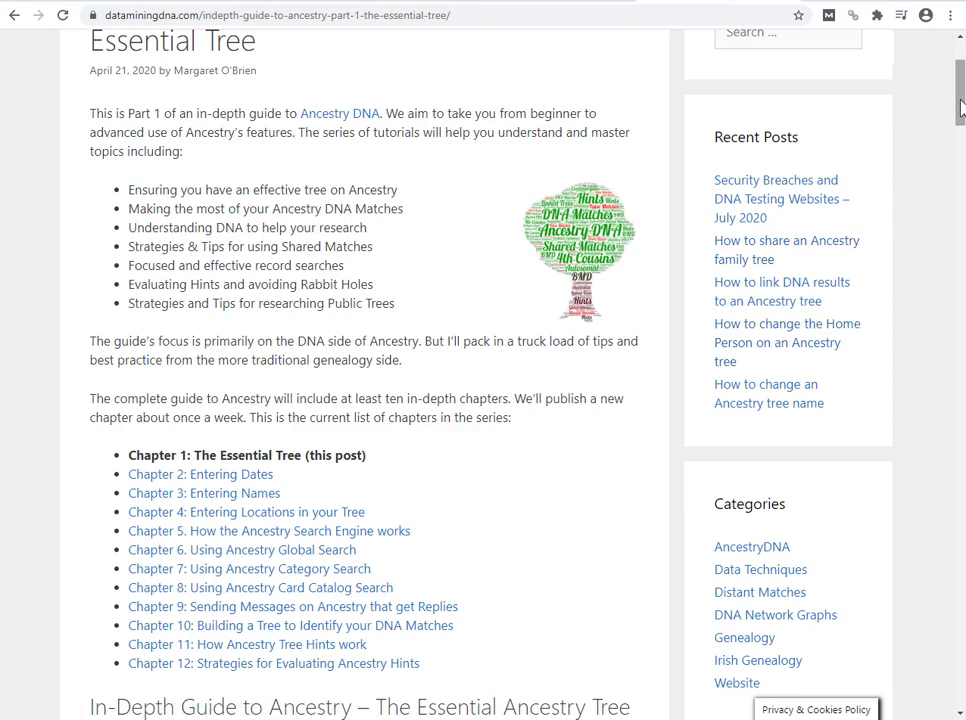
pyautogui.moveTo(960, 108); pyautogui.dragTo(959, 625)
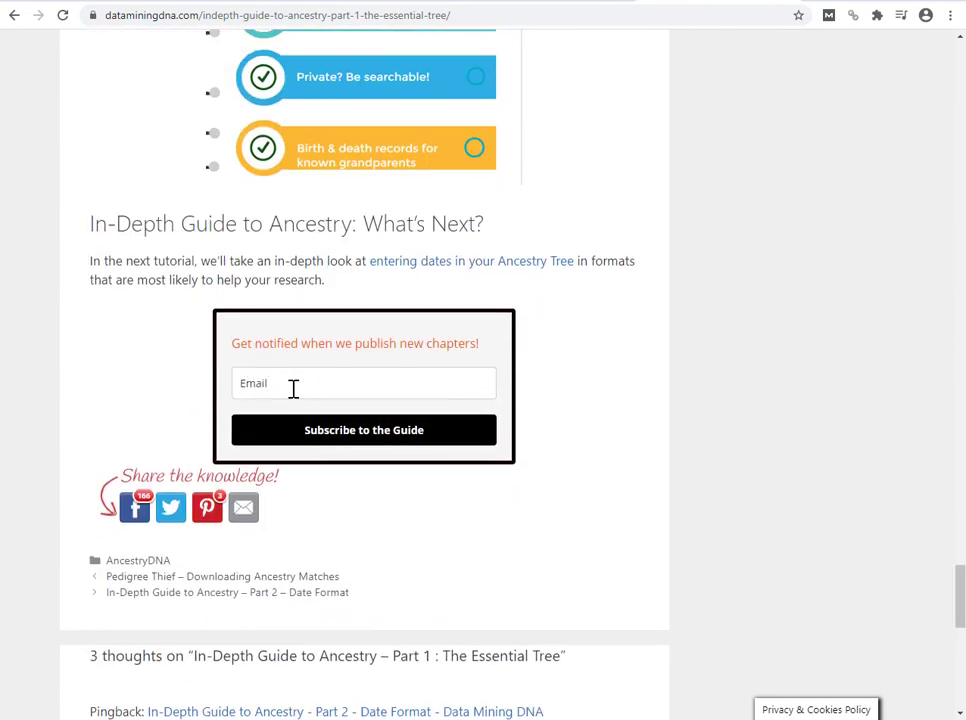